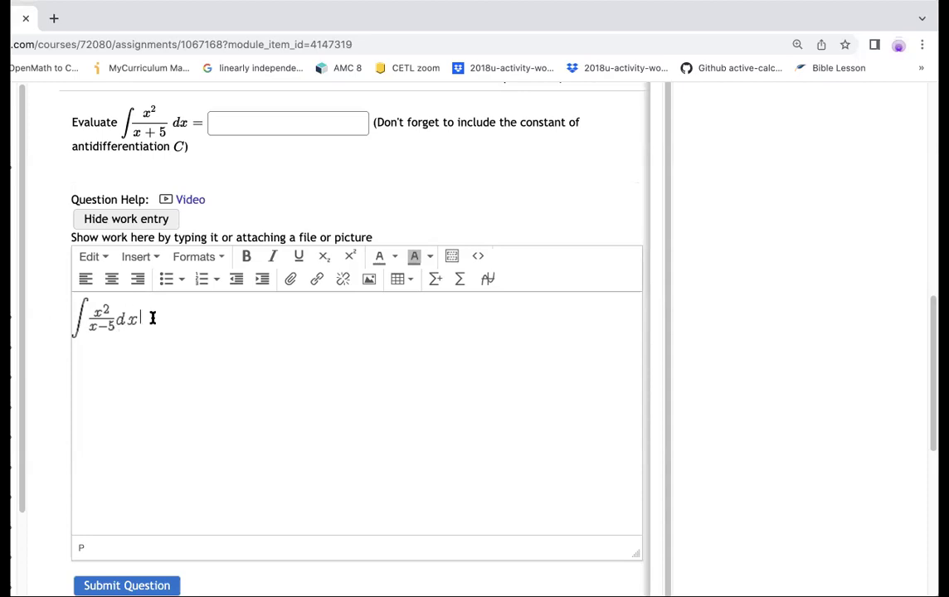
Correct the work entry's denominator to x+5 and append "= int (x^2-25)/(x+5)dx" to it as rendered math
click(103, 330)
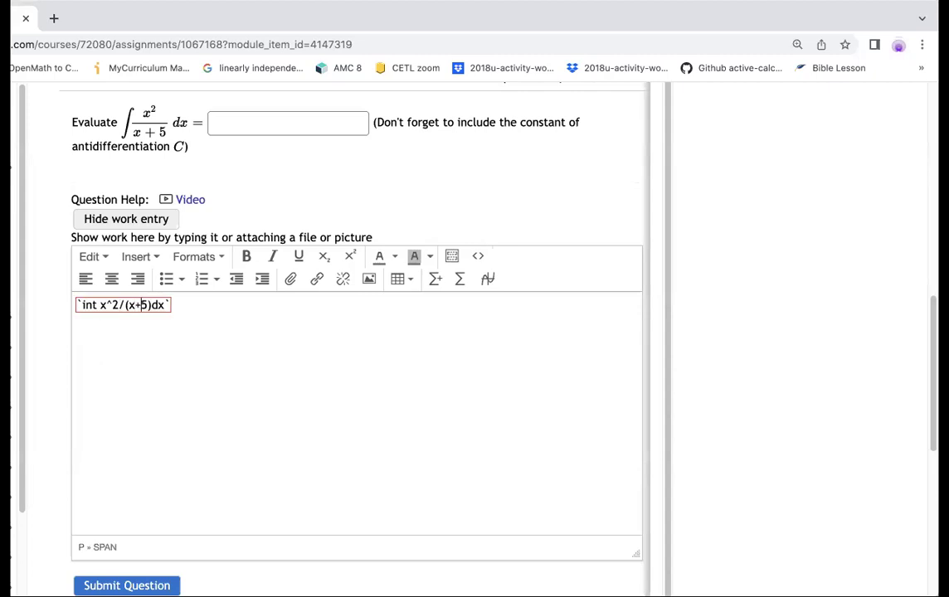
click(200, 315)
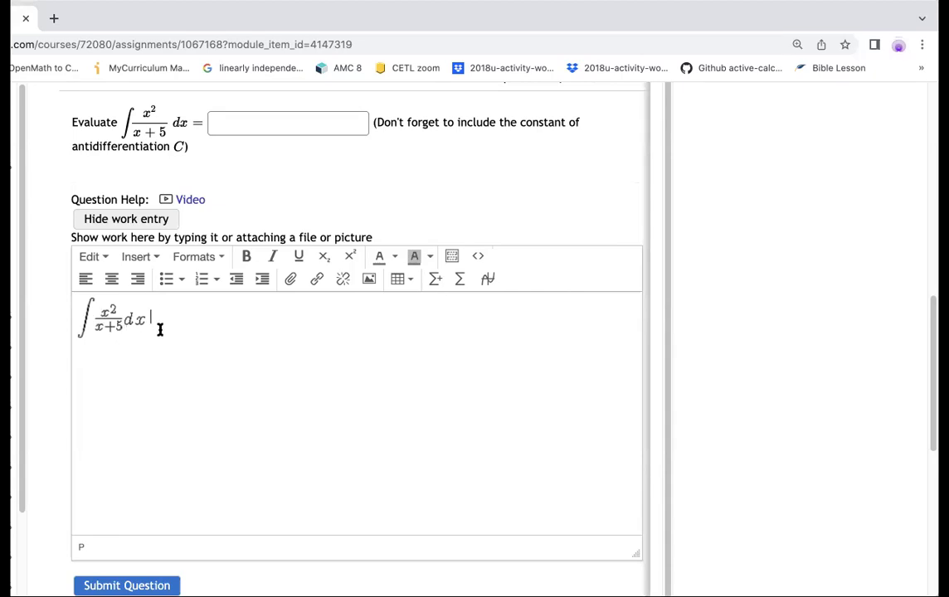
text(=)
text(int (x^2-25)/(x+5)dx)
drag(267, 321, 146, 316)
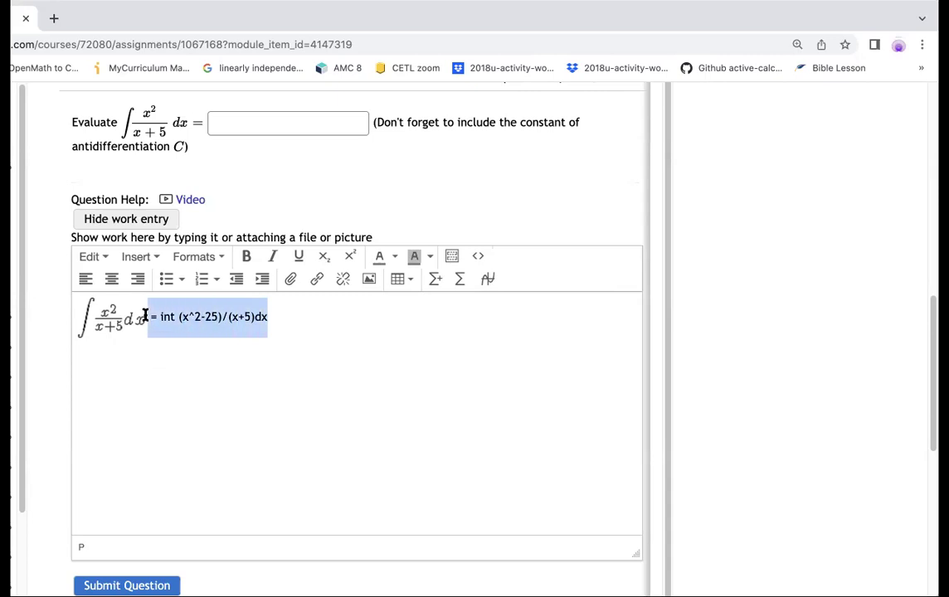
click(440, 281)
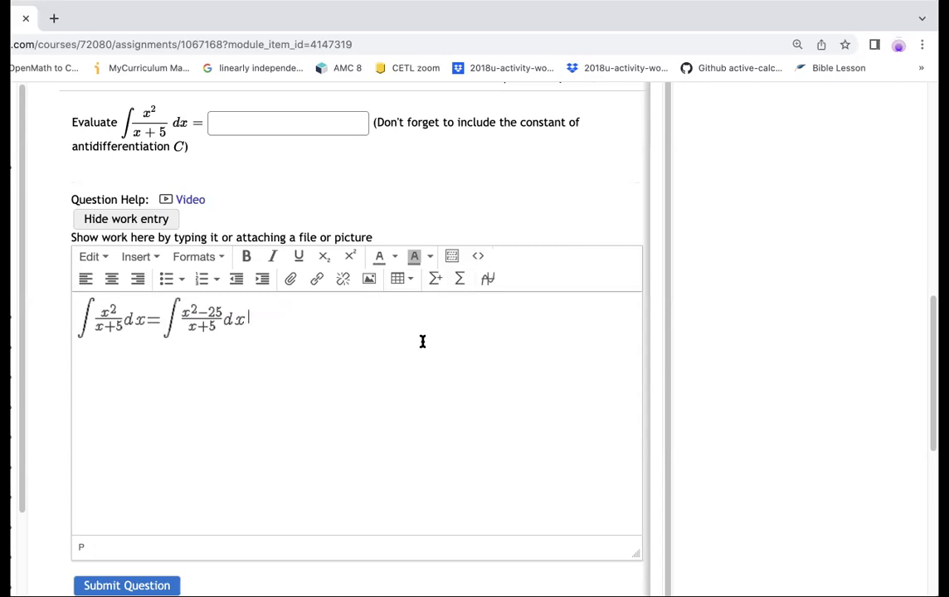
Add +25 to the numerator of the second integral so it reads x^2-25+25
click(223, 313)
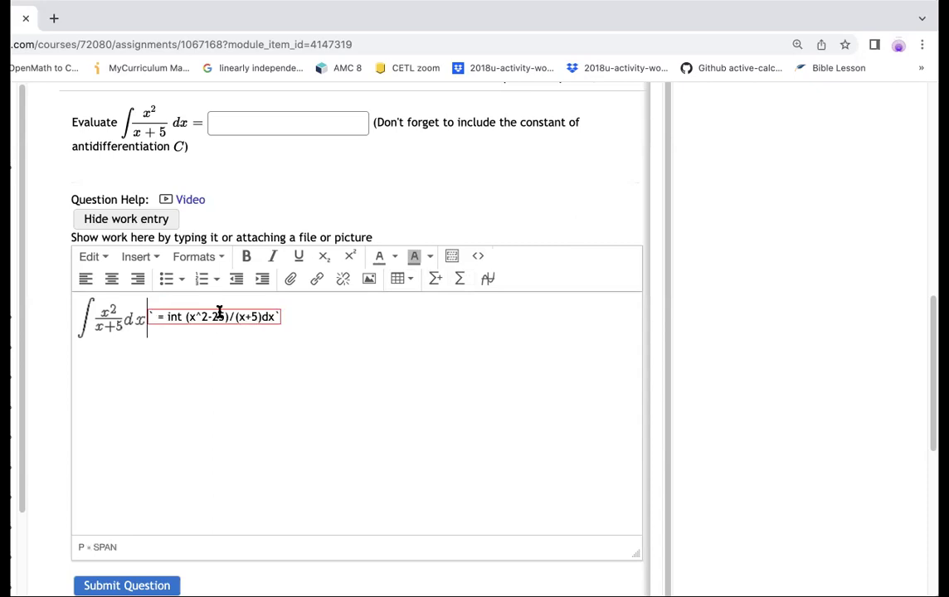
click(224, 316)
text(=)
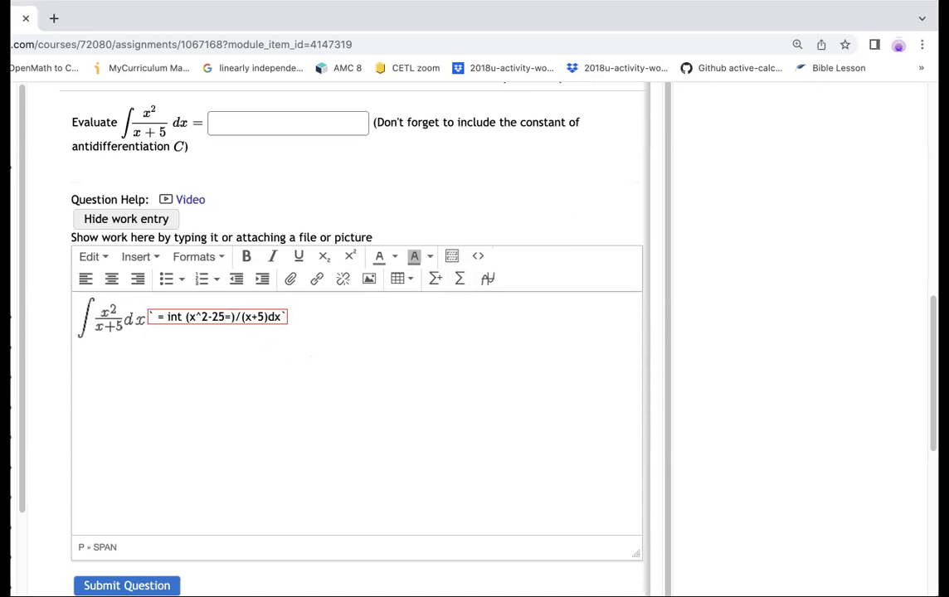
key(BackSpace)
text(+25)
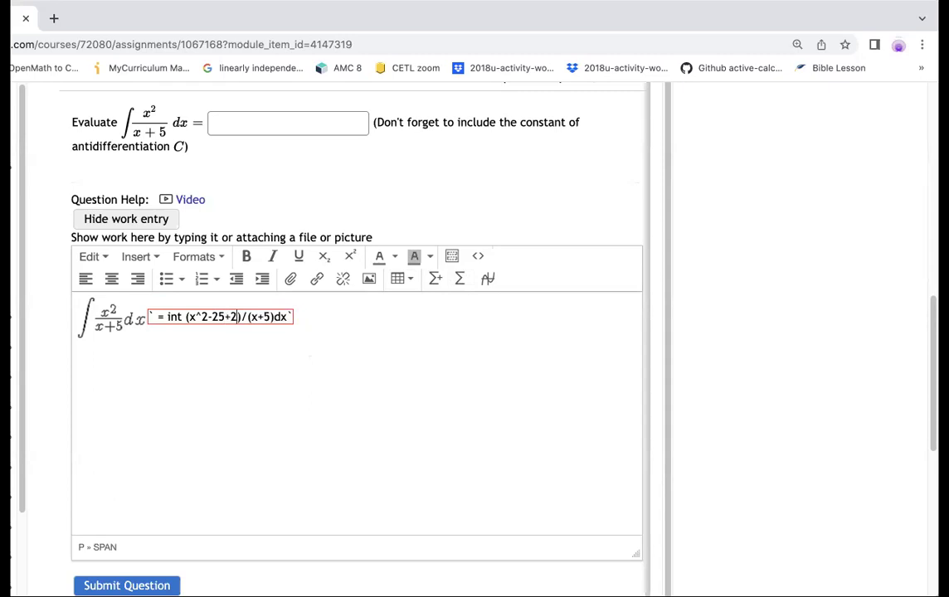
click(375, 336)
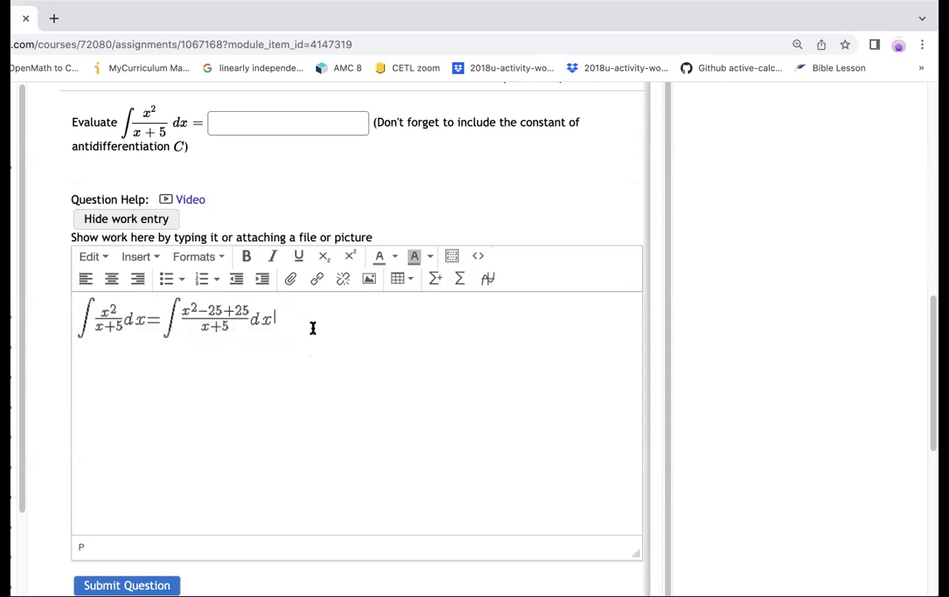
Append "= int (x^2-25)/(x+5)dx" to the end of the first line of work
click(279, 318)
text(=)
text( int)
text( ()
text(x^2)
text(-25))
text(?(x)
text(+5)
key(BackSpace)
key(BackSpace)
key(BackSpace)
key(BackSpace)
key(BackSpace)
text(/(x+5)dx)
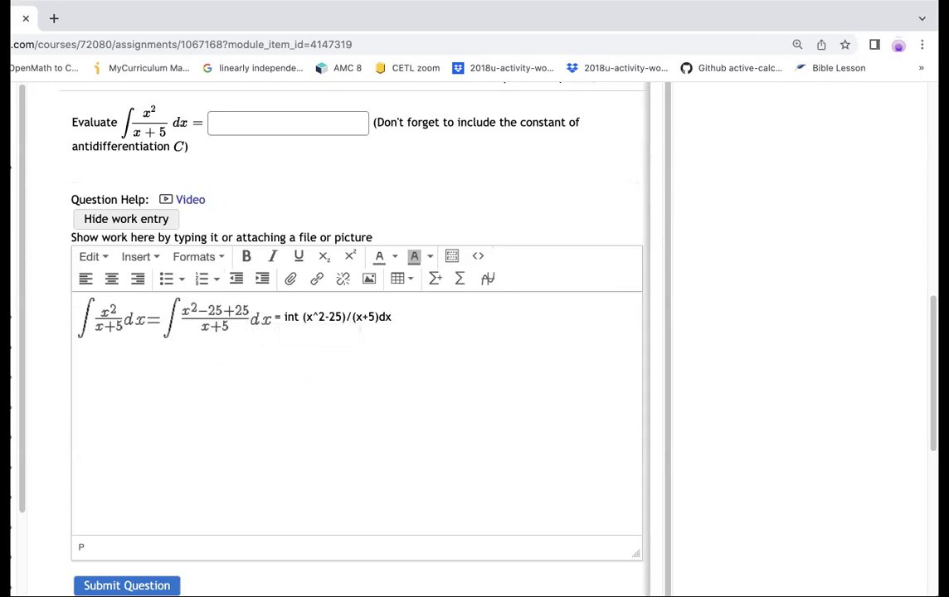
Add "+int 25/(x+5)dx" to the unformatted expression and convert that whole expression to rendered math
text(+int 25/(x+5)dx)
drag(482, 320, 274, 327)
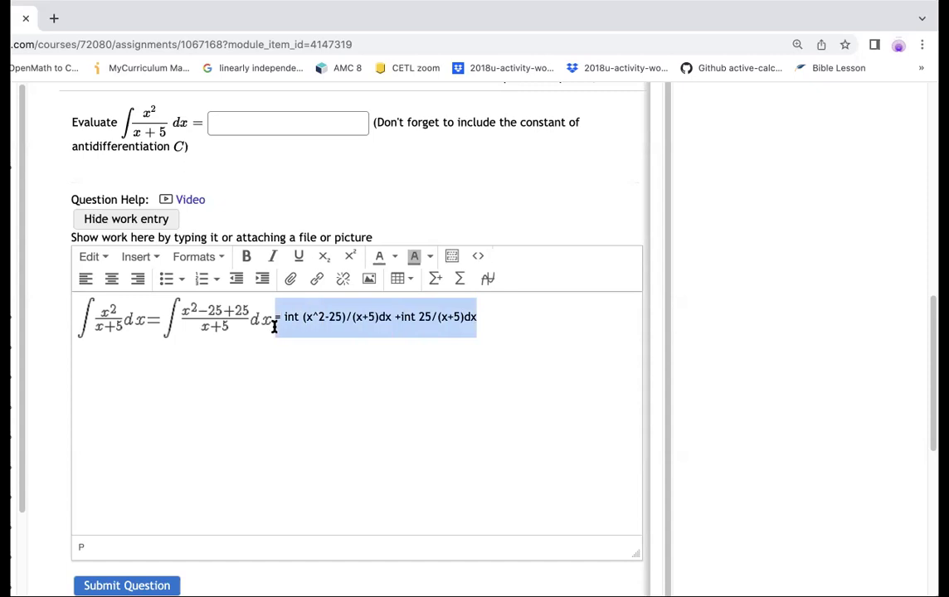
click(435, 279)
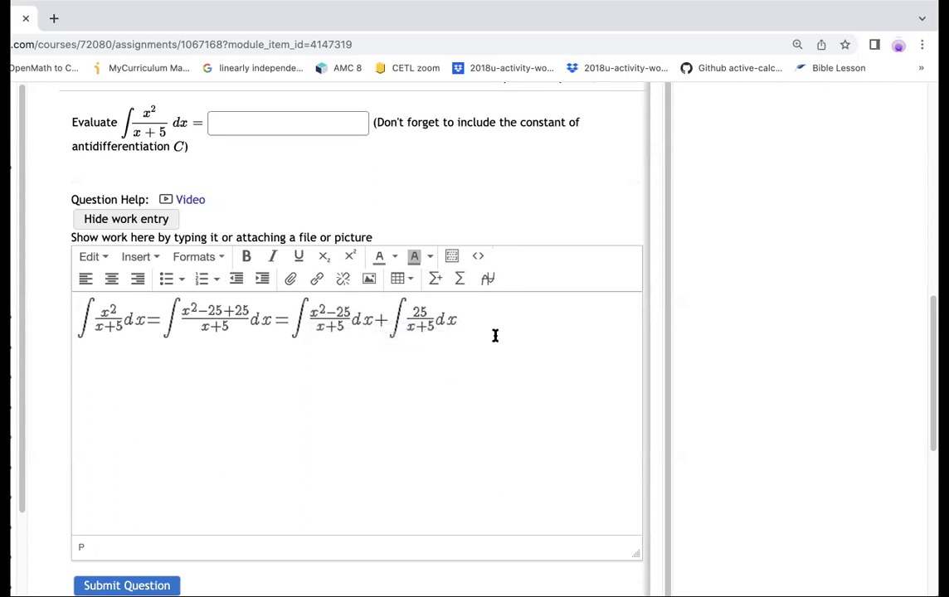
Enter "=int((x-5)(x+5))/(x+5)dx+int 25/(x+5)dx" on a new line and convert it to rendered math
key(Return)
text(=int((x-5)(x+5))
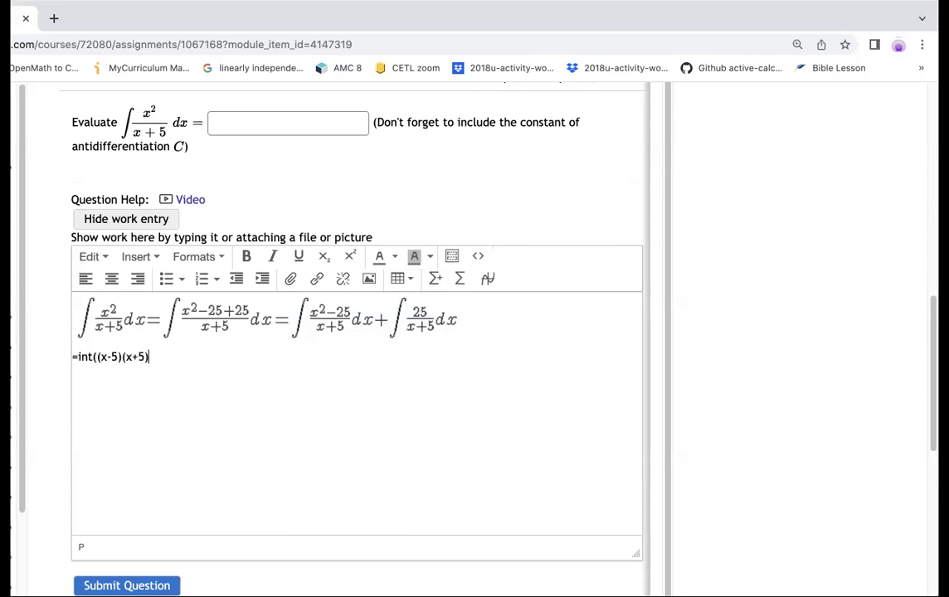
text()/(x+5)dx)
text(+int)
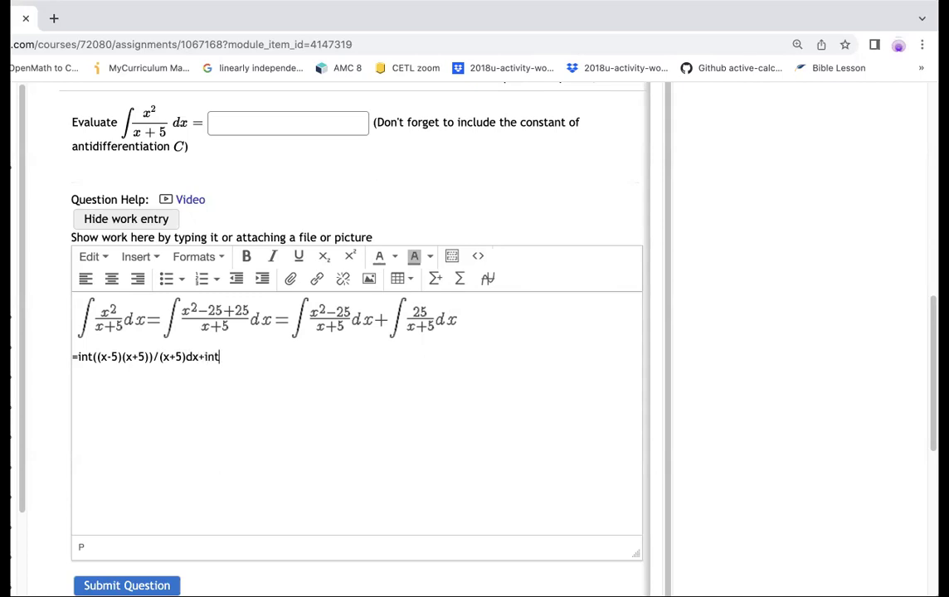
text( 25/(x)
text(+5)dx)
drag(281, 358, 69, 351)
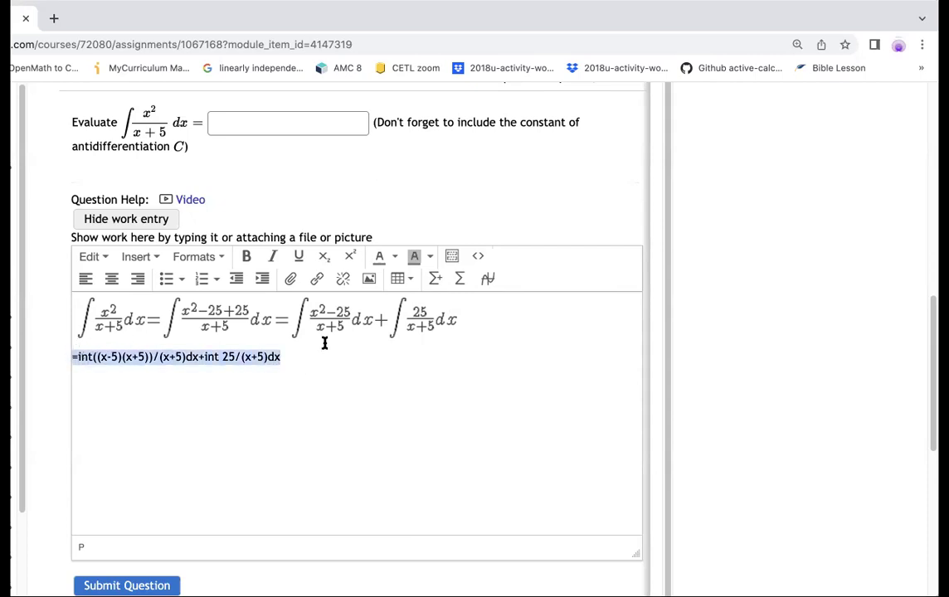
click(436, 282)
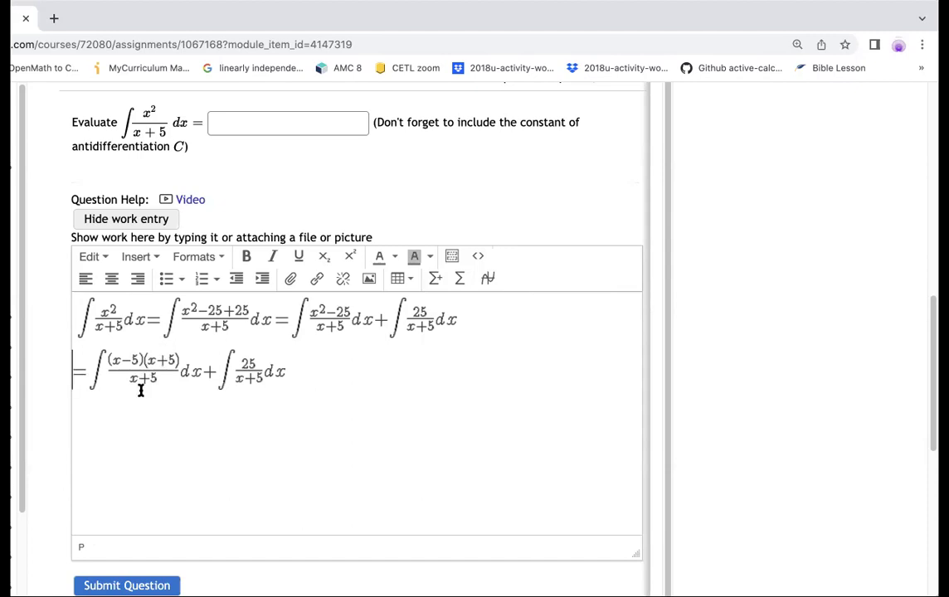
Append "= int (x-5)dx +int 25/(x+5)dx" to the second line and convert it to rendered math
mouse_move(144, 378)
text(= int (x-5)dx)
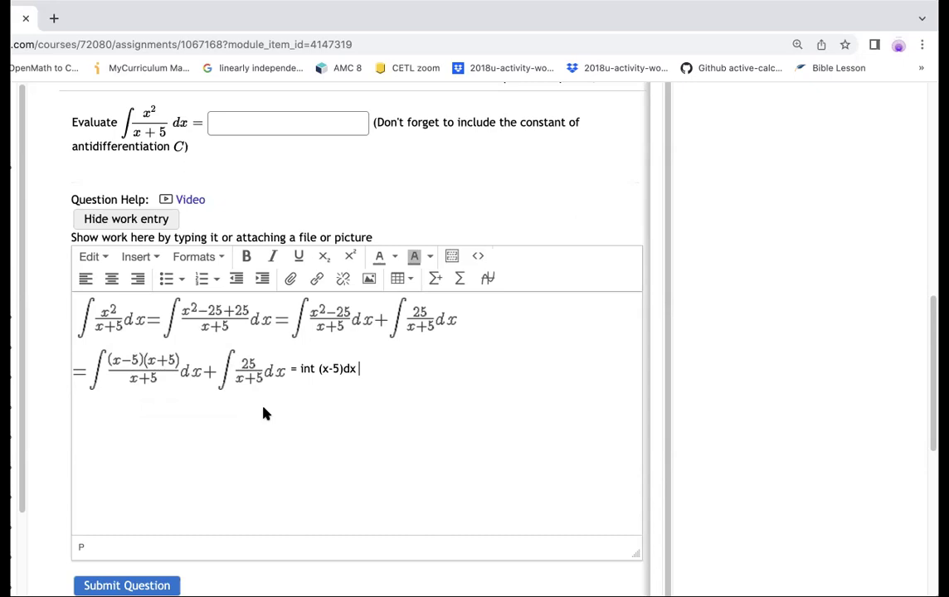
text( +int 25/(x+5)dx)
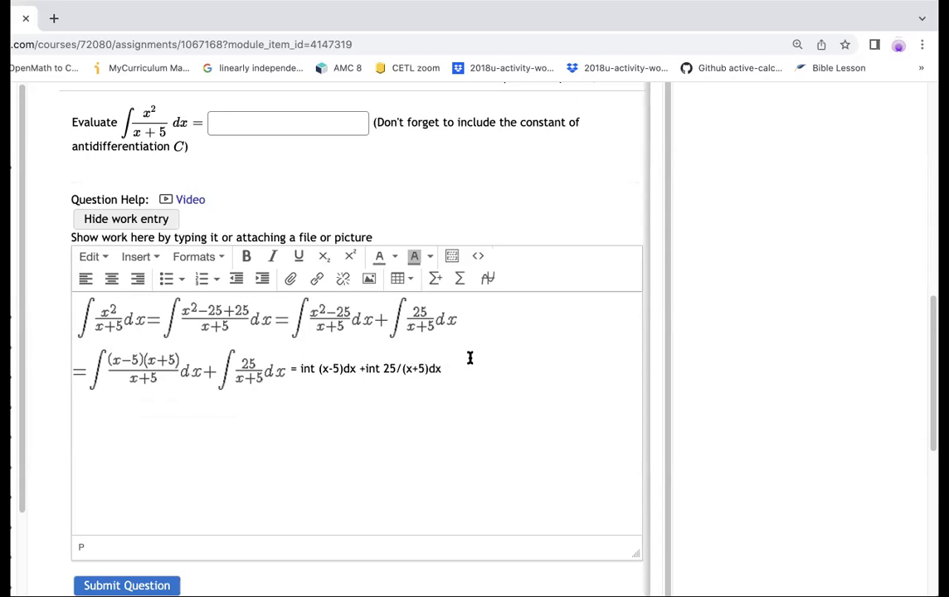
drag(452, 369, 288, 378)
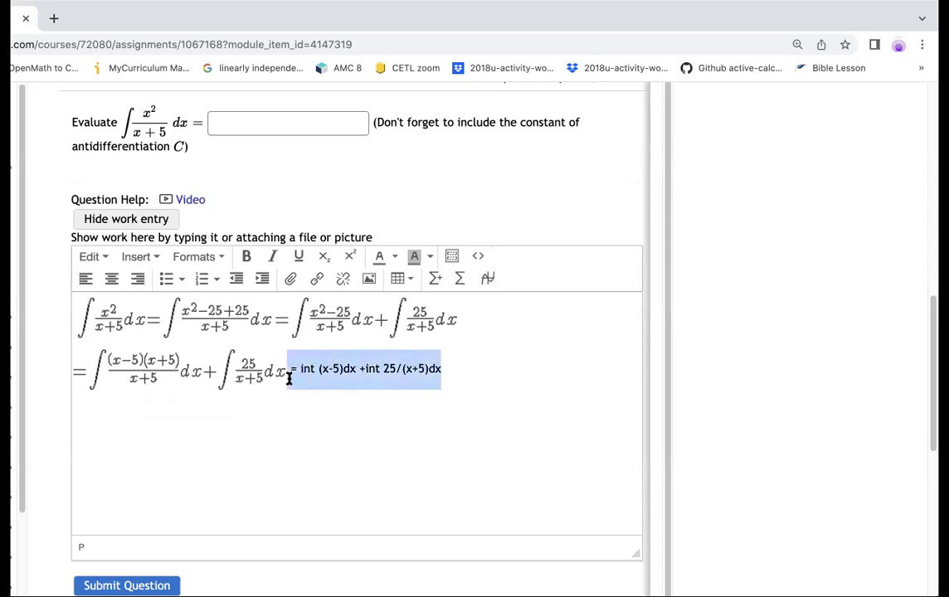
click(436, 280)
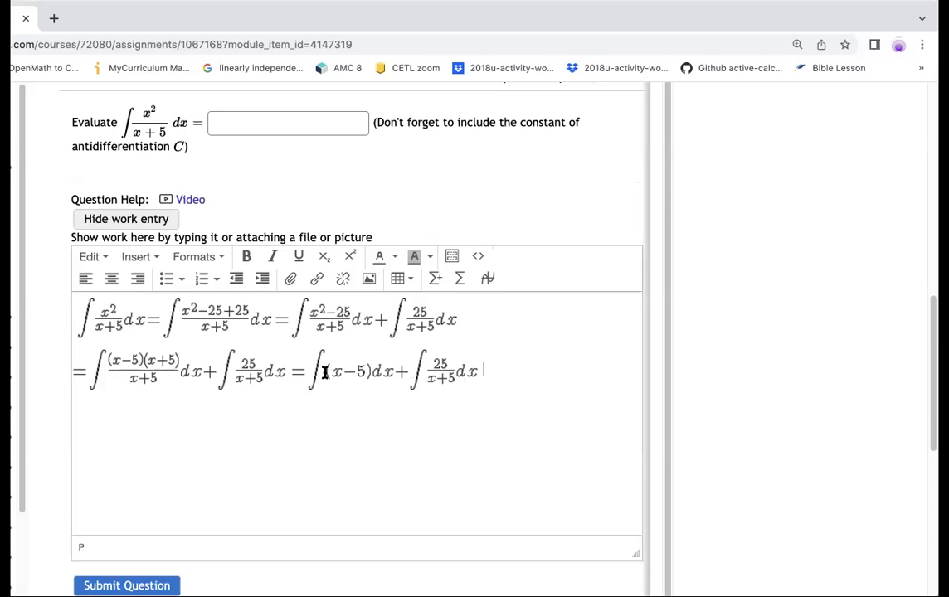
Enter the antiderivative "=x^2/2-5x +25 ln|x+5|+C" on a new third line of the work
key(Return)
text(x)
key(BackSpace)
text(=s)
key(BackSpace)
key(BackSpace)
text(=x^2/2-5x)
text(+25)
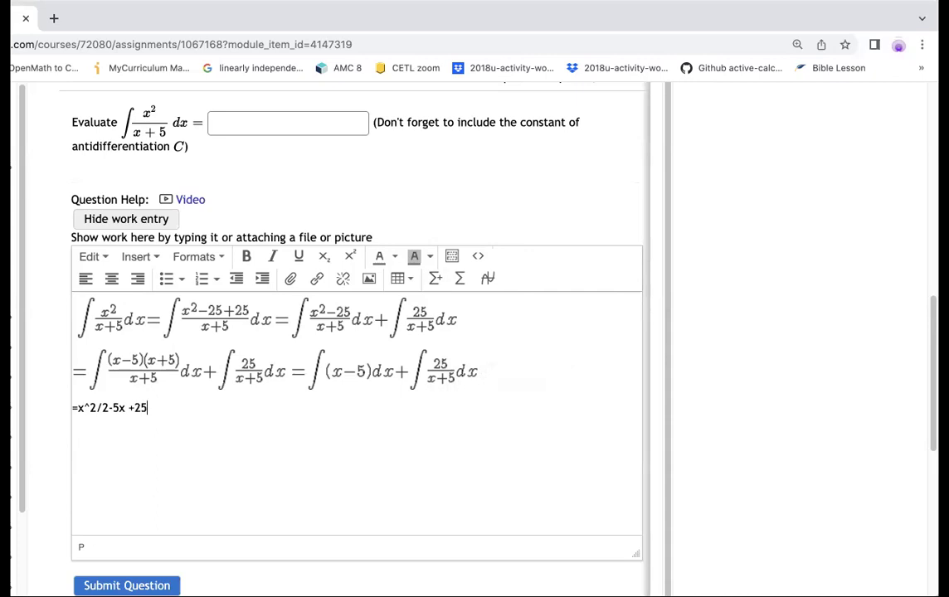
text( ln|x+5|+C)
Convert the antiderivative on the third line of the work to rendered math
drag(244, 413, 51, 417)
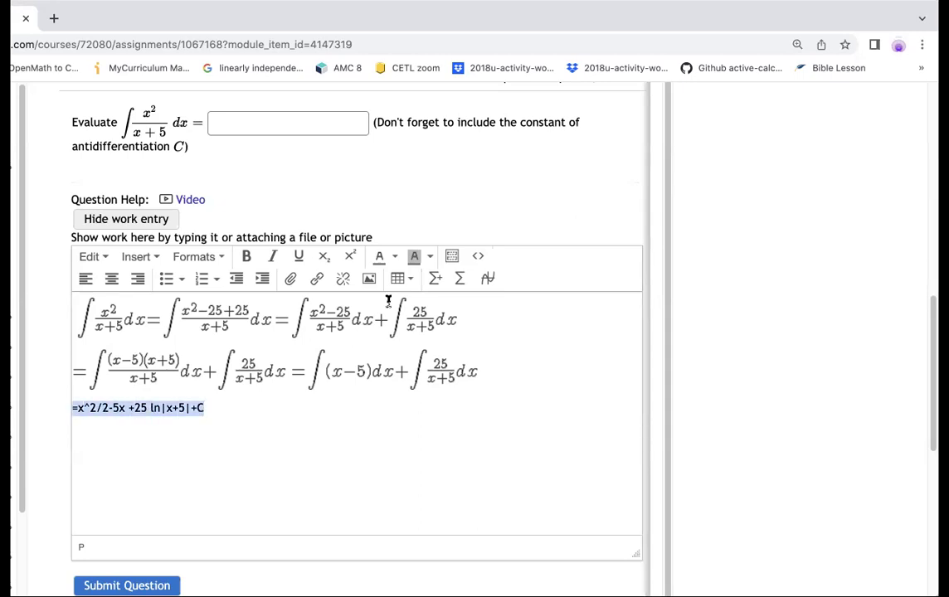
click(435, 279)
click(507, 346)
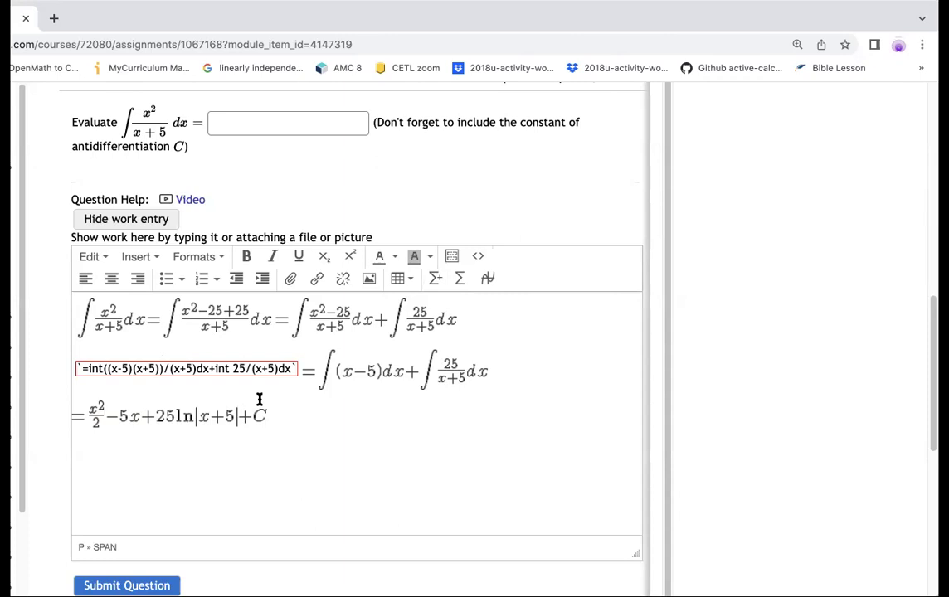
click(322, 414)
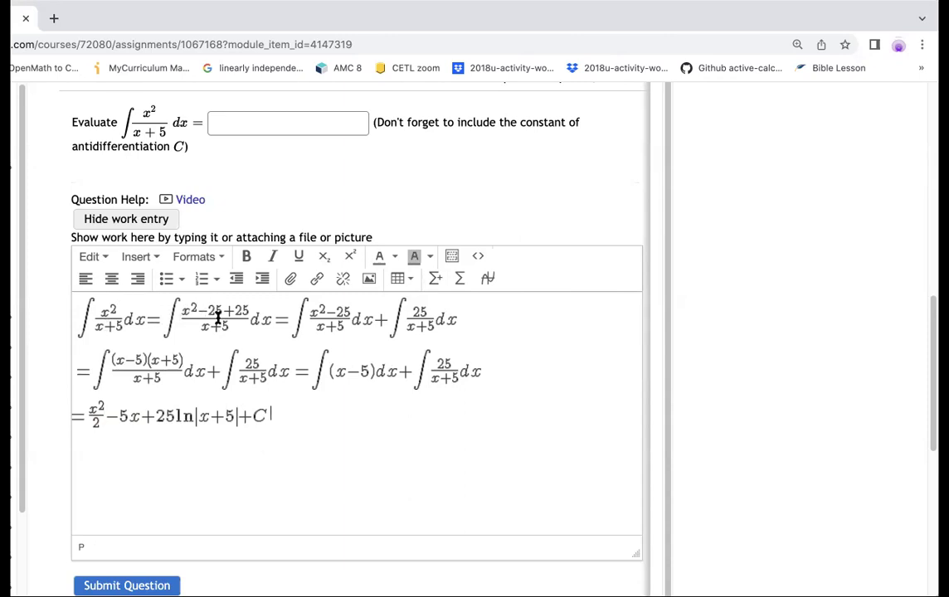
Fill in Question 2's answer as x^2/2 - 5x + 25 ln|x+5| + C
click(254, 124)
click(447, 193)
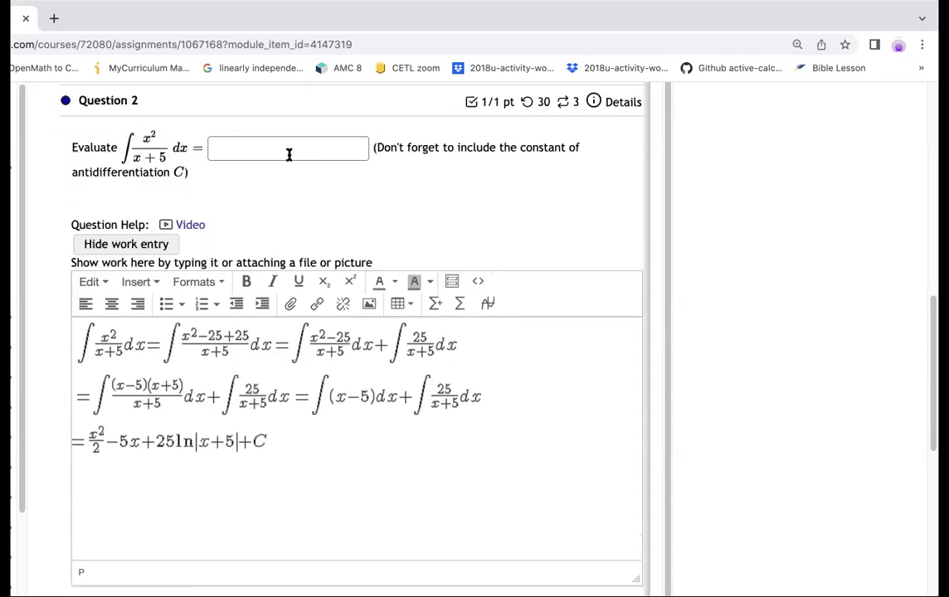
click(264, 143)
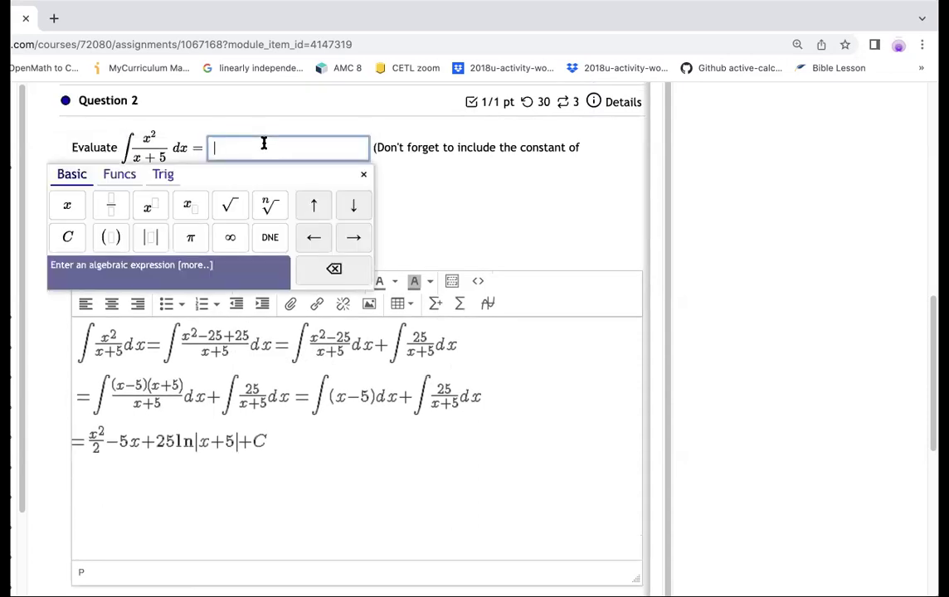
text(x^2)
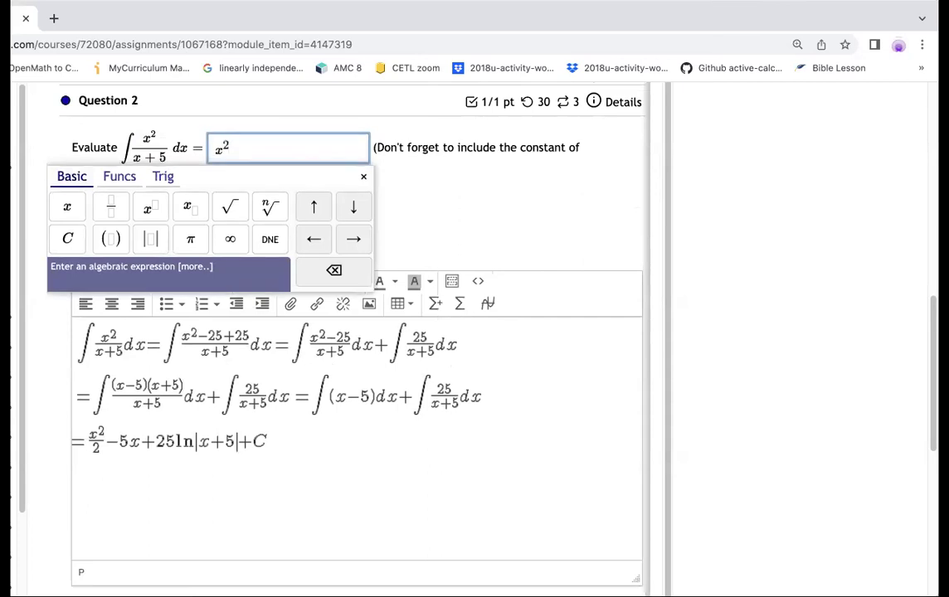
scroll(356, 332, up, 1)
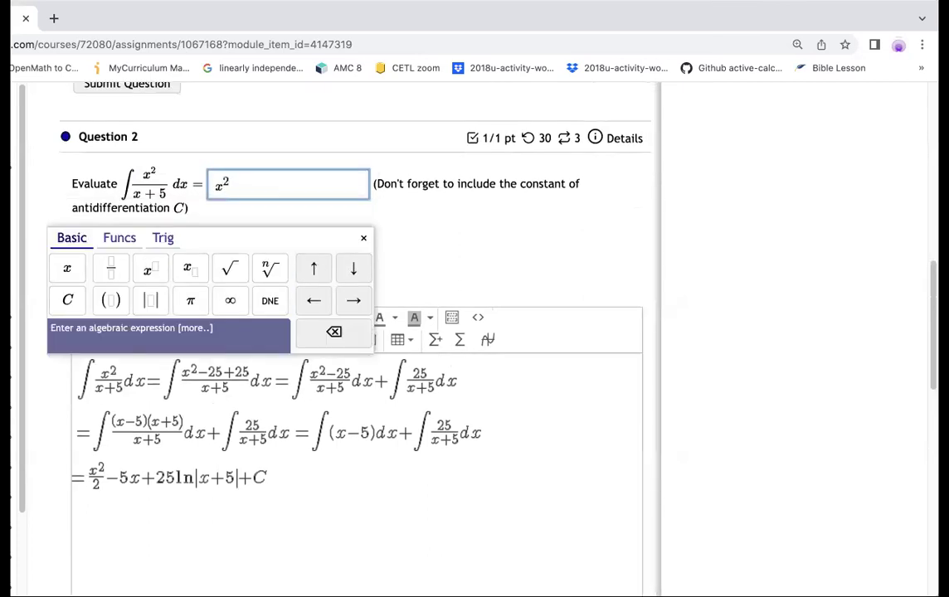
key(Right)
text(/2)
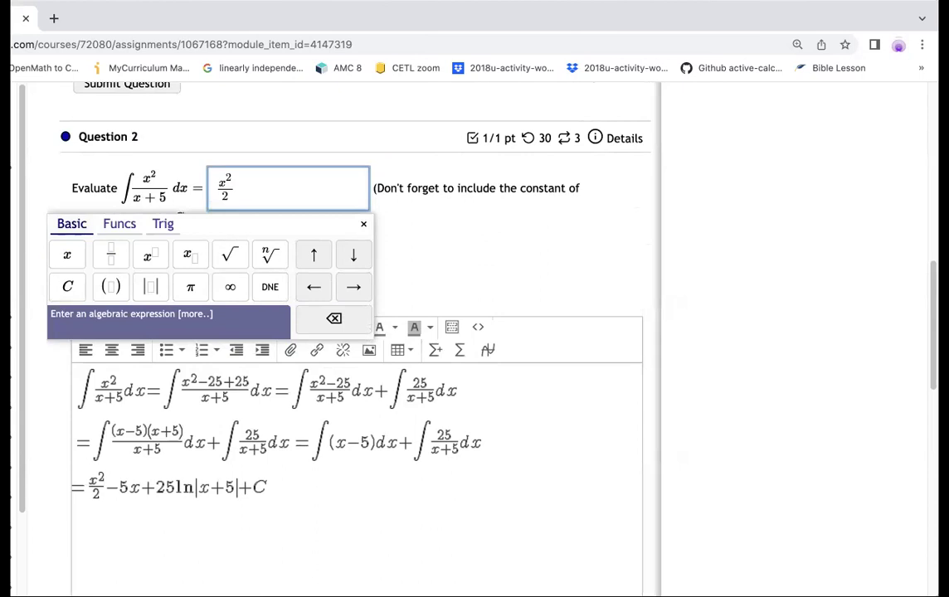
key(Right)
text(-5x +25ln|x+5)
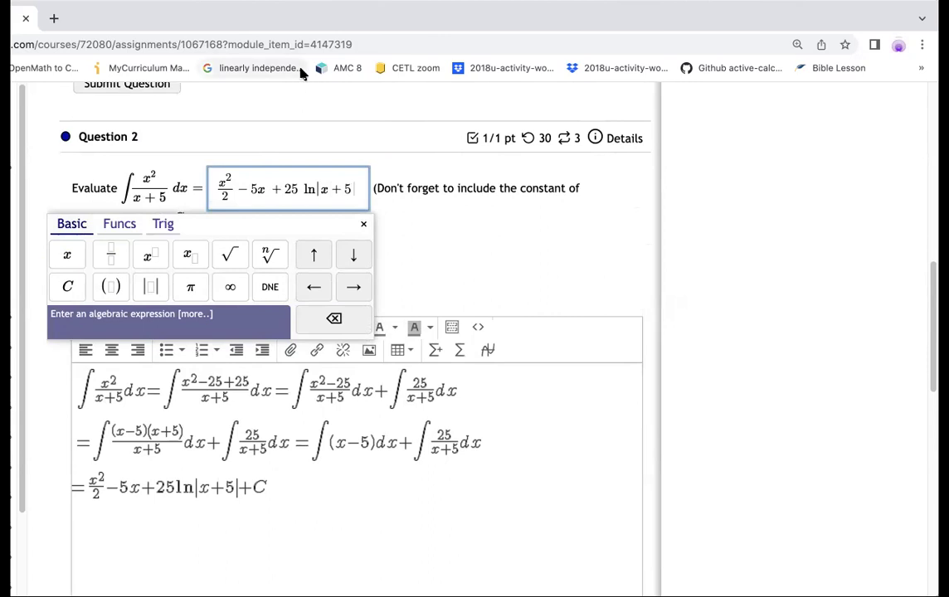
key(Right)
text(+C)
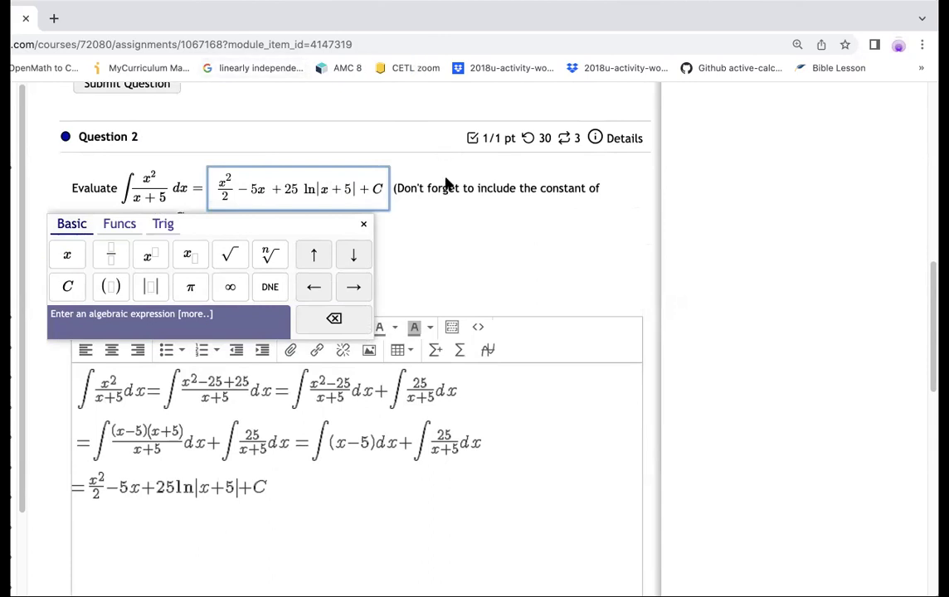
Submit Question 2 with its answer and shown work
click(466, 253)
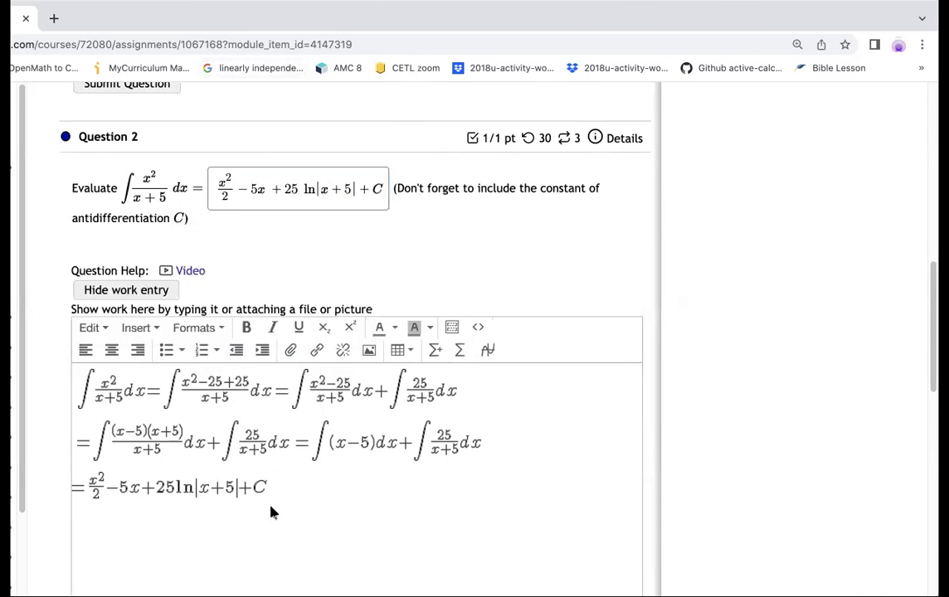
scroll(271, 510, down, 2)
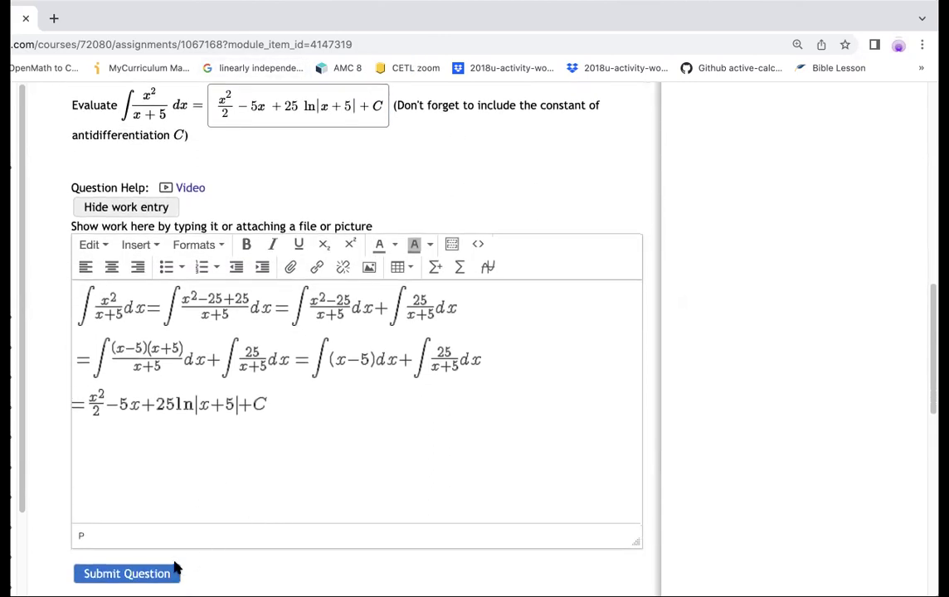
click(150, 572)
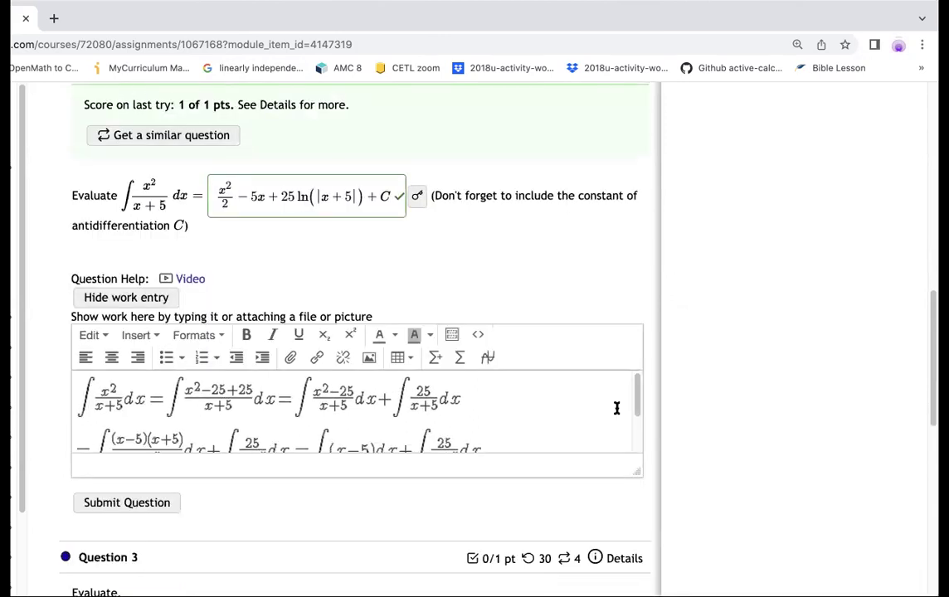